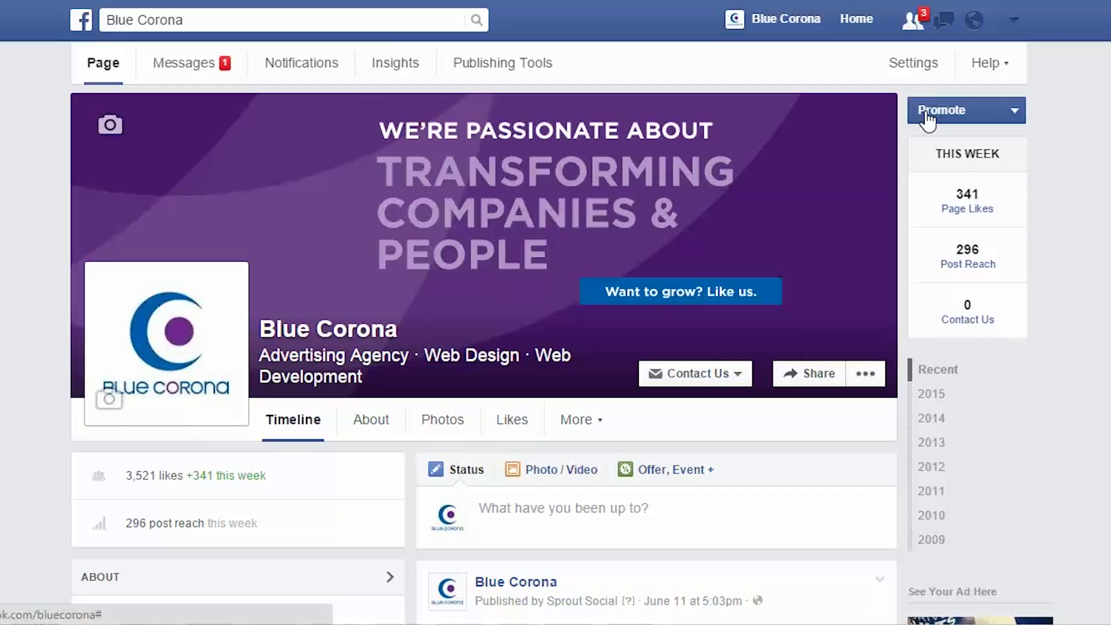
Open the Blue Corona page's Insights overview showing the 06/10/2015–06/16/2015 summaries.
left_click(389, 69)
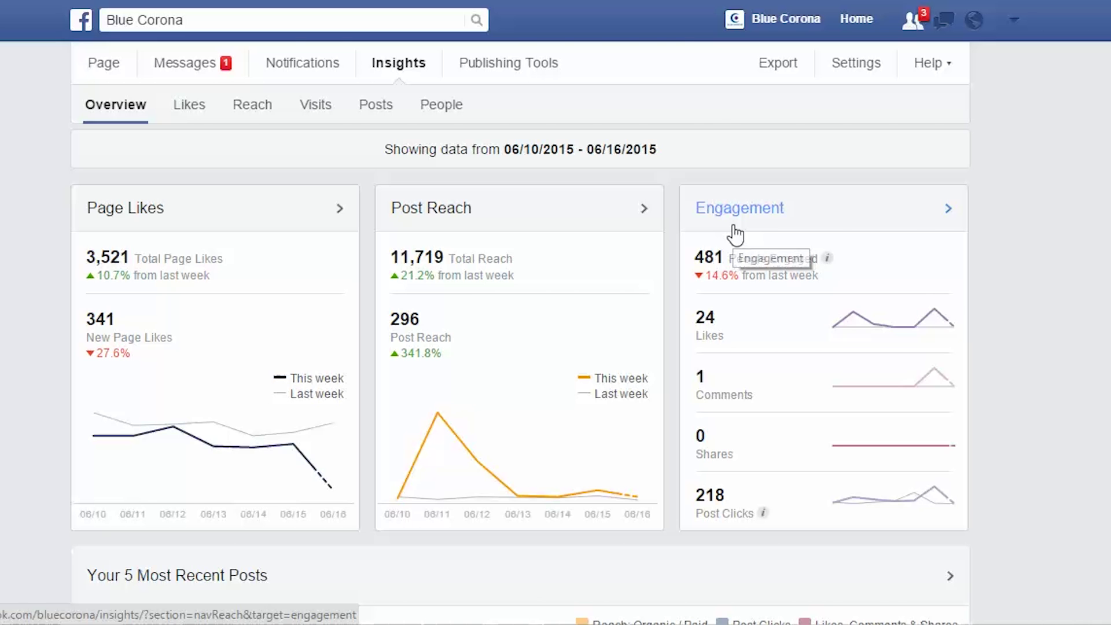
scroll(733, 227, "down", 7)
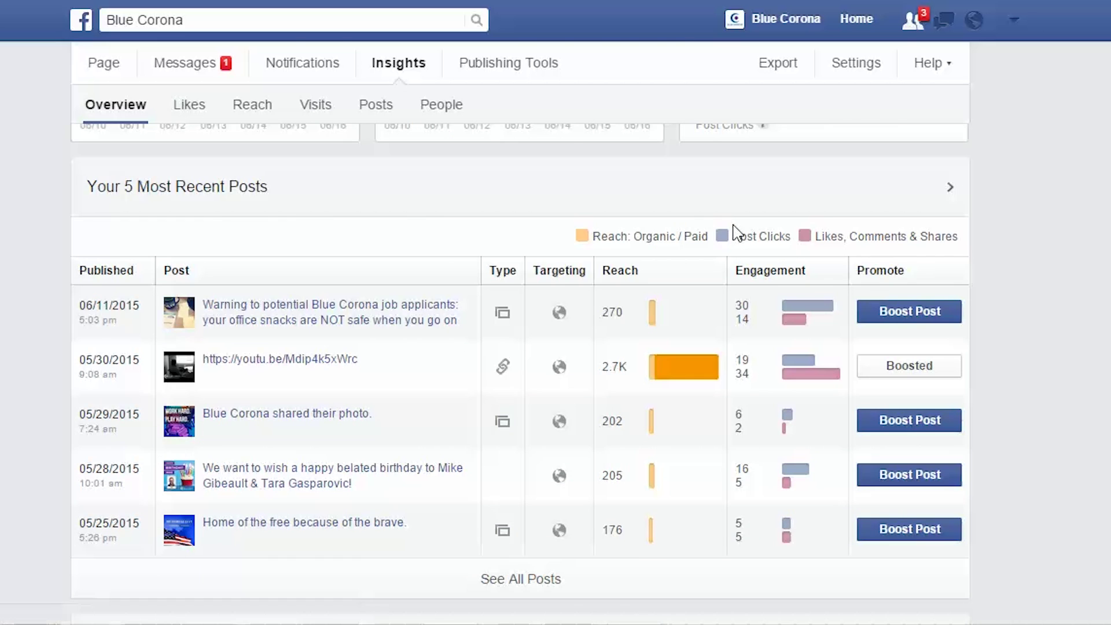
scroll(733, 227, "down", 2)
scroll(735, 232, "up", 2)
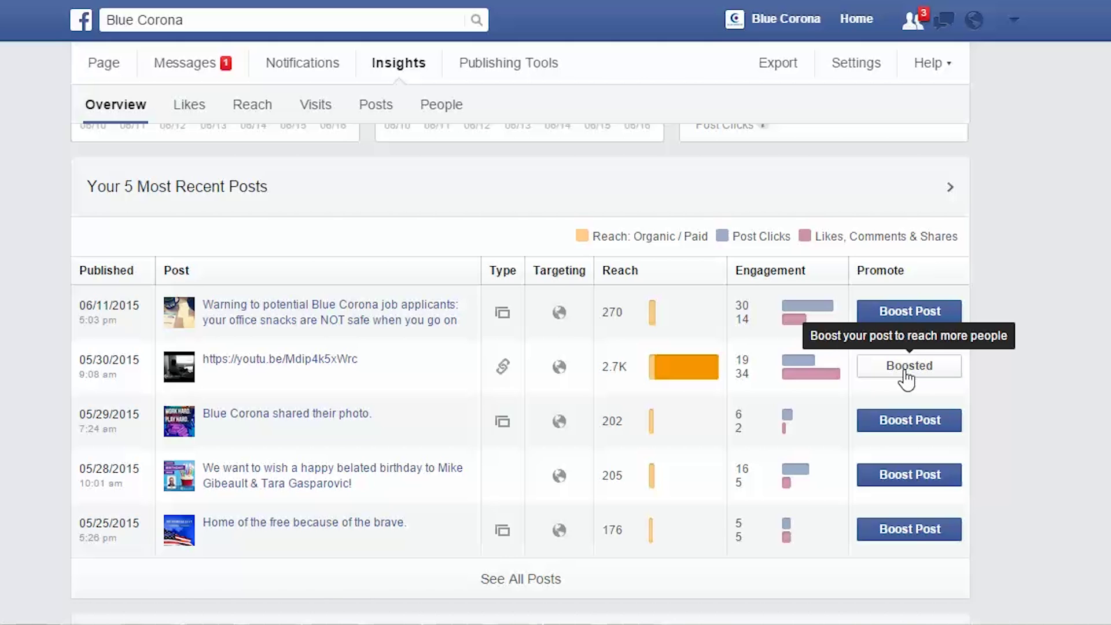
scroll(906, 379, "down", 5)
scroll(906, 379, "down", 3)
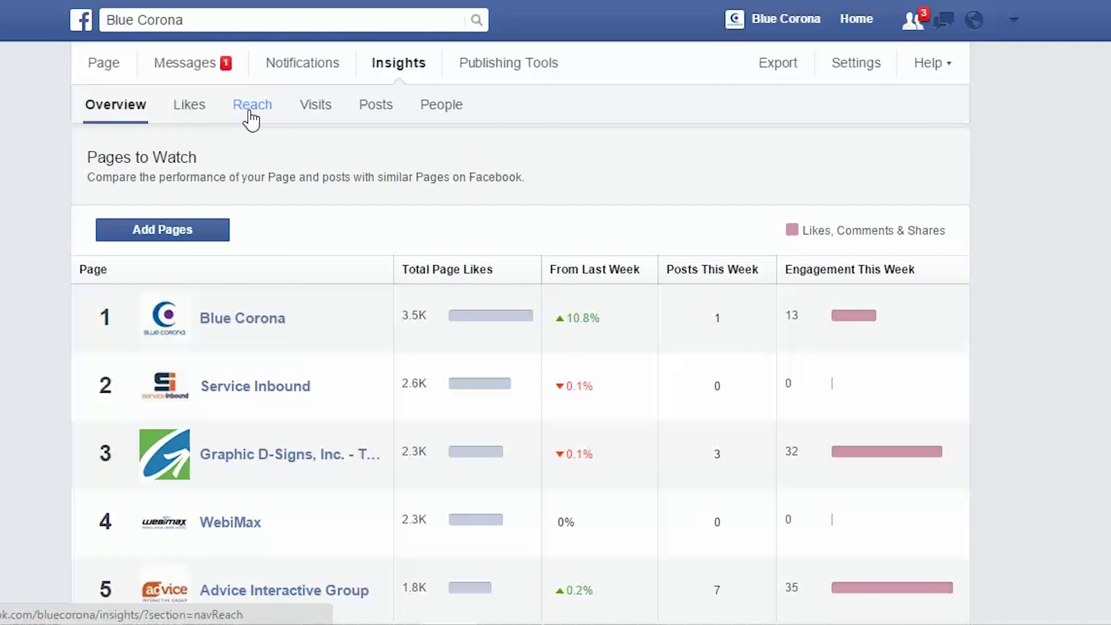
Open the Likes insights and scroll through the Total Page Likes and Net Likes charts.
left_click(194, 106)
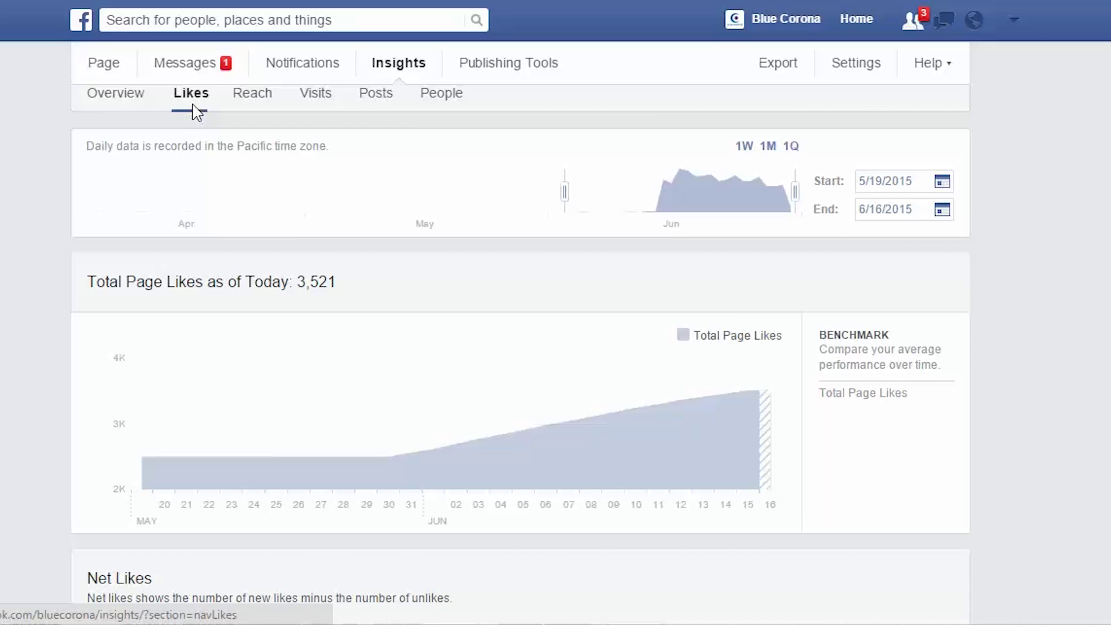
scroll(193, 113, "down", 2)
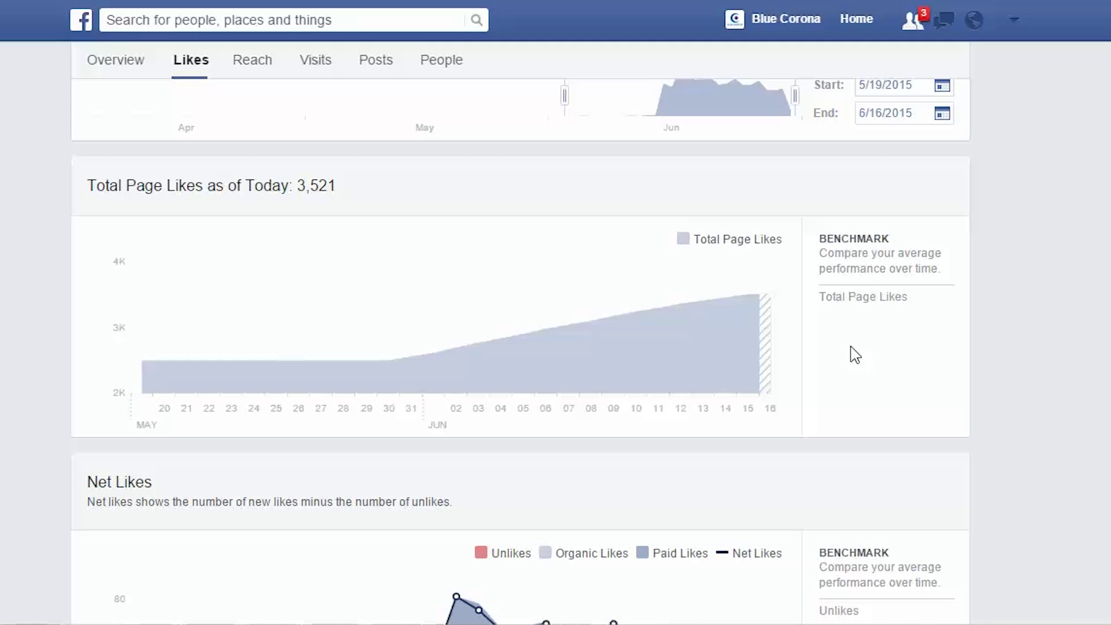
scroll(855, 354, "down", 5)
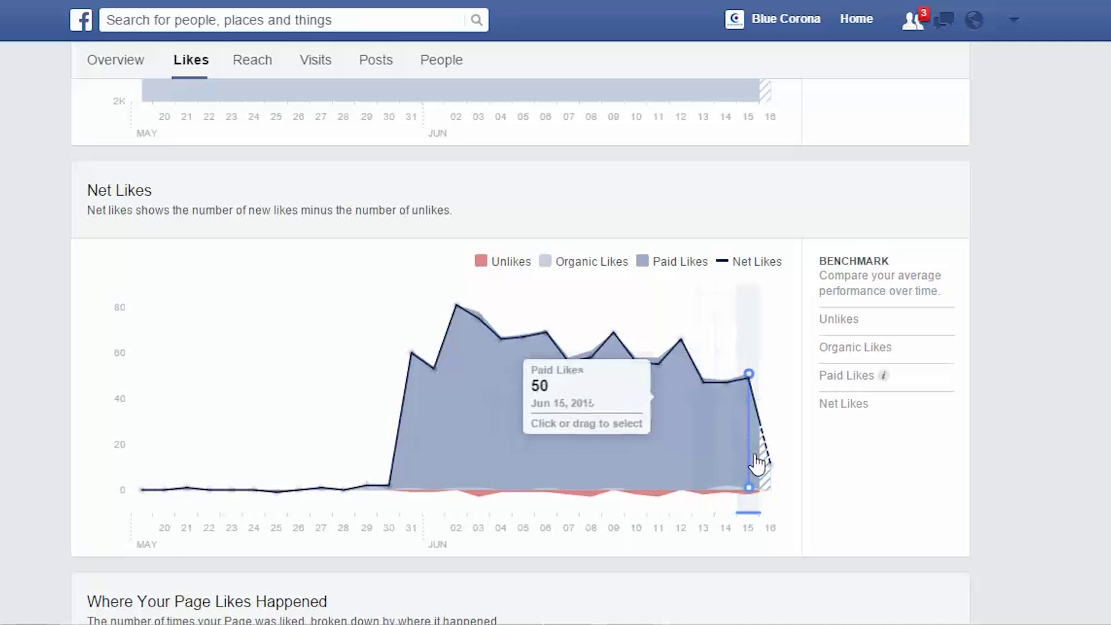
scroll(688, 465, "down", 2)
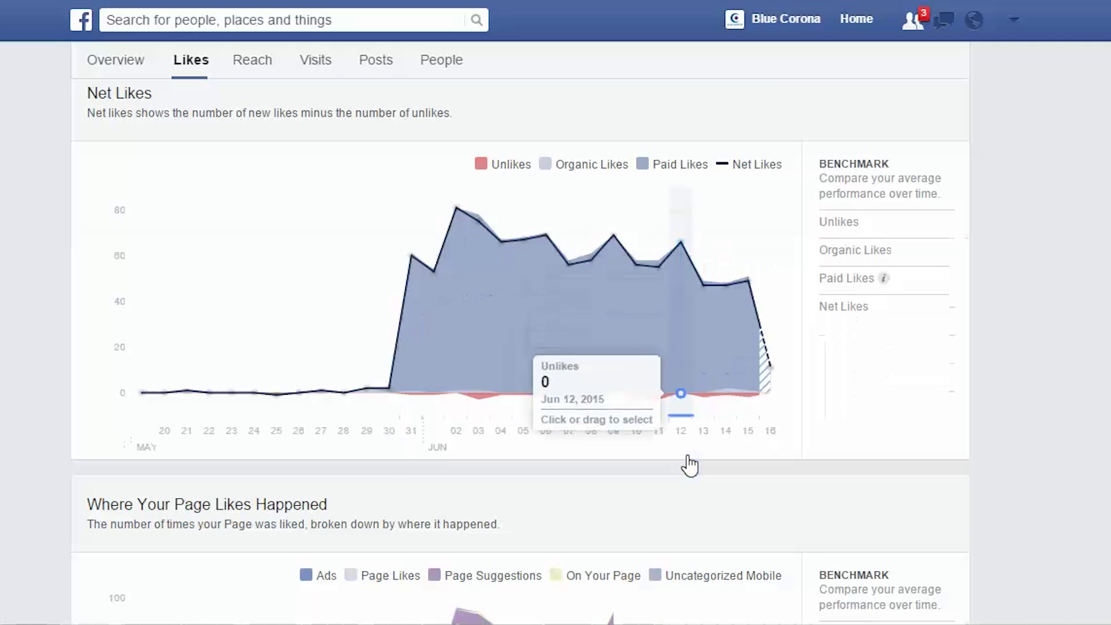
scroll(688, 464, "down", 5)
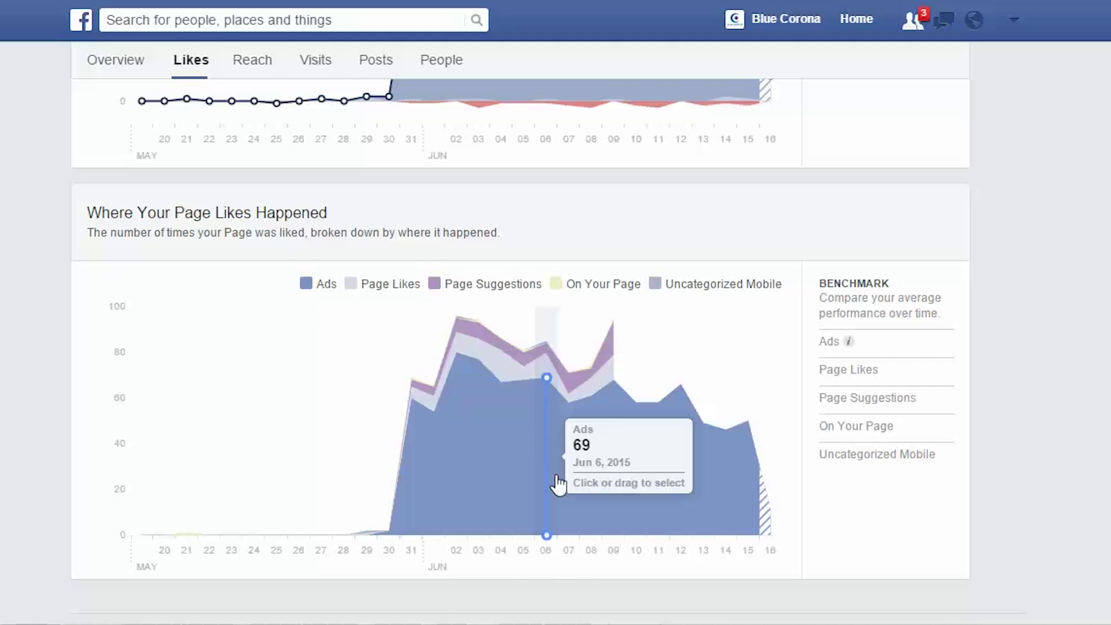
Compare Page Likes, On Your Page and Page Suggestions likes with benchmarks, then open Reach.
scroll(558, 483, "down", 3)
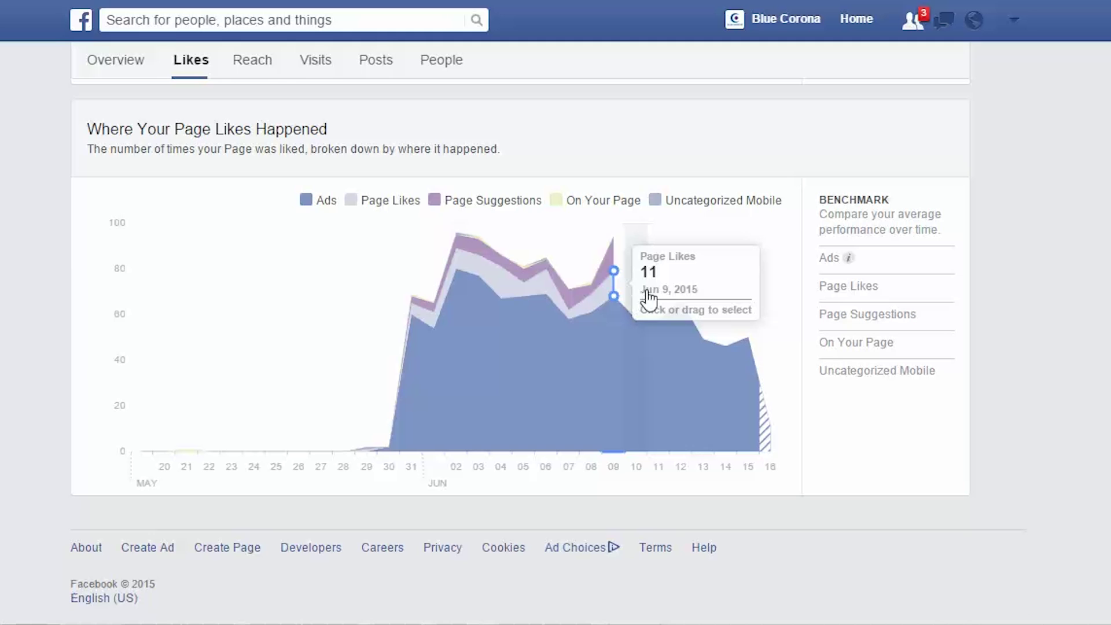
left_click(839, 301)
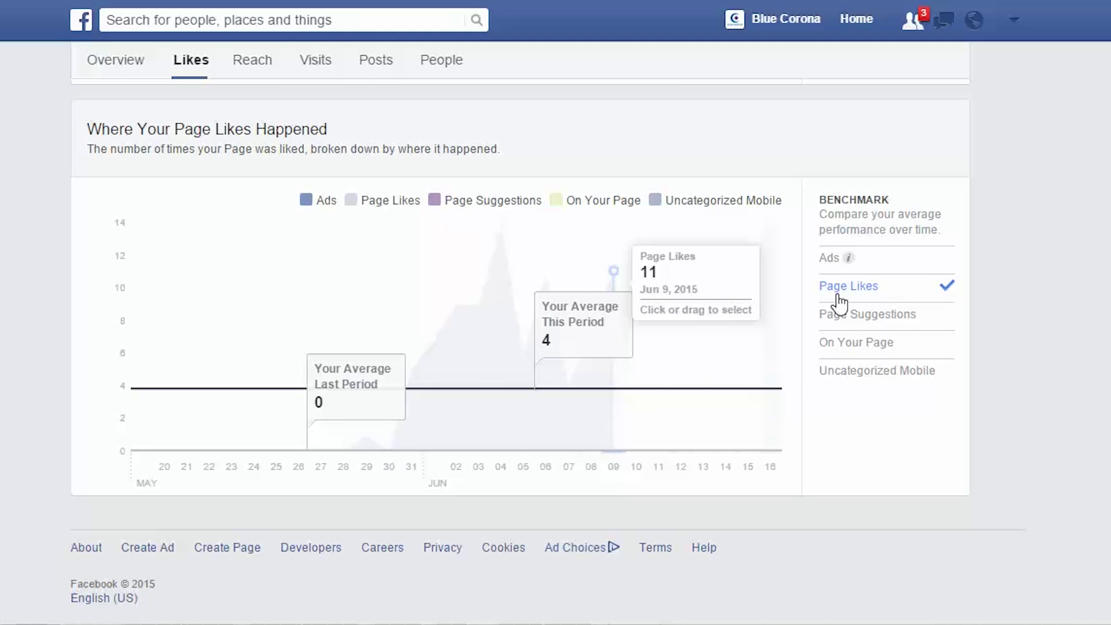
left_click(849, 347)
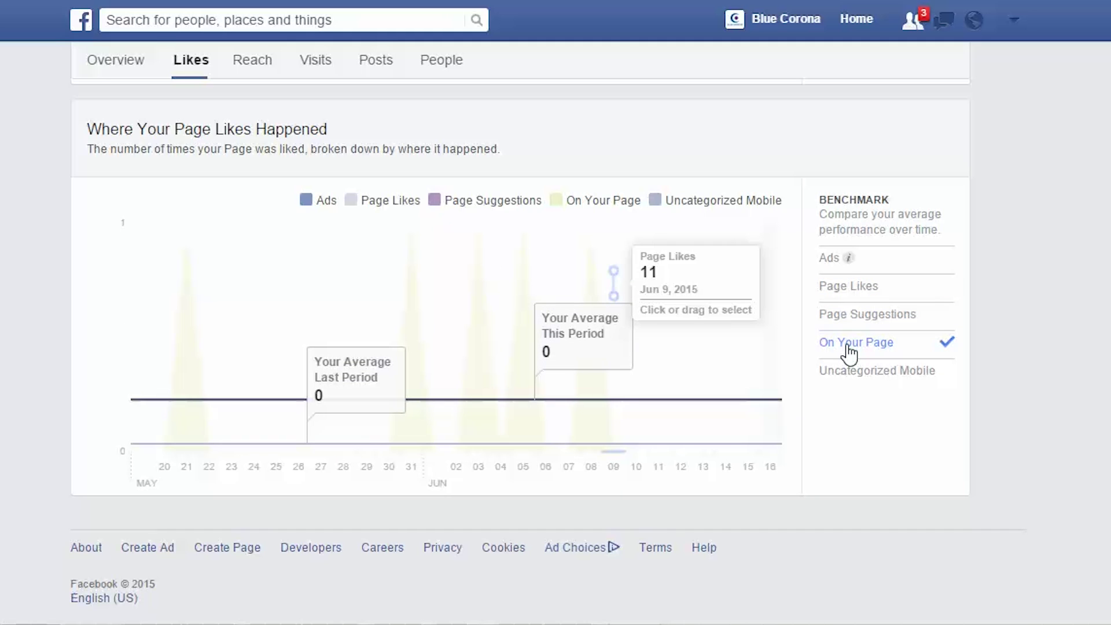
left_click(851, 319)
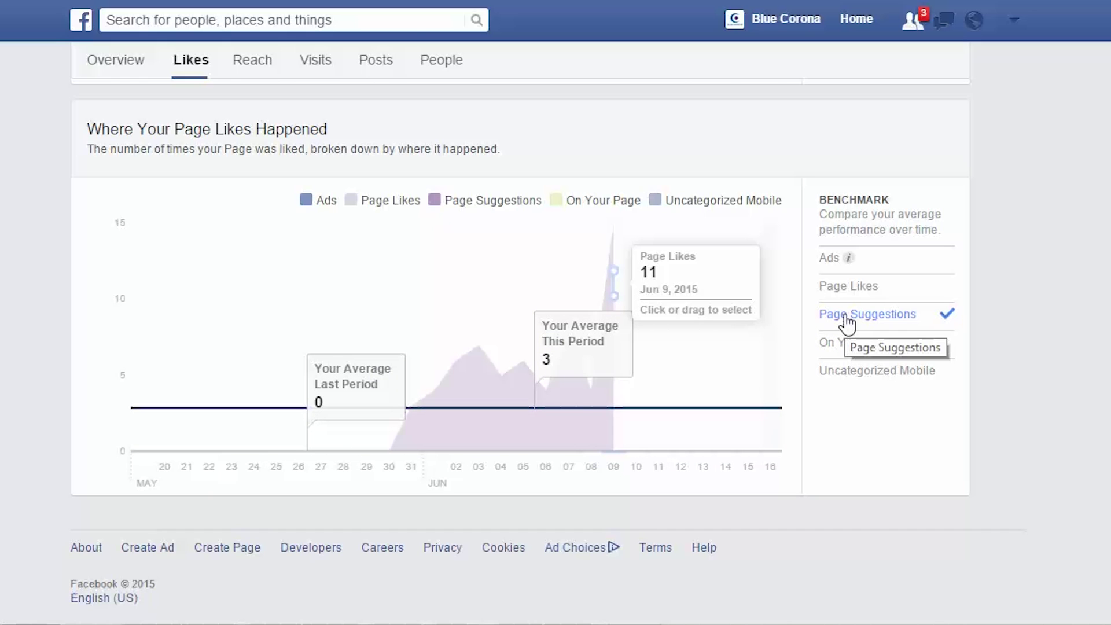
left_click(248, 68)
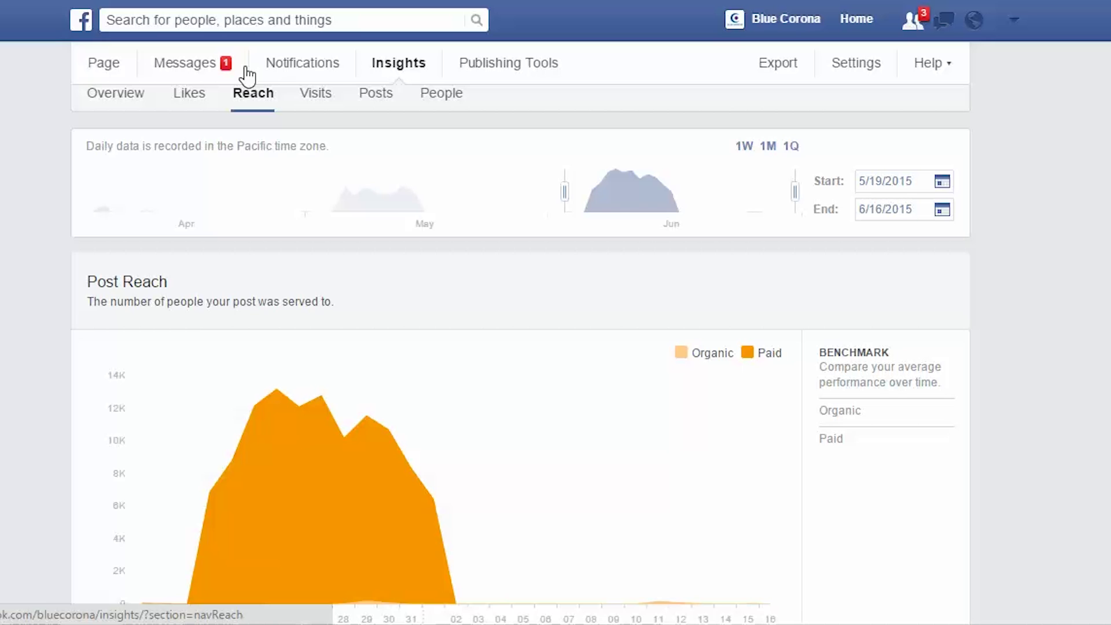
Scroll the Reach insights down to the Hide, Report as Spam, and Unlikes chart.
scroll(247, 75, "down", 2)
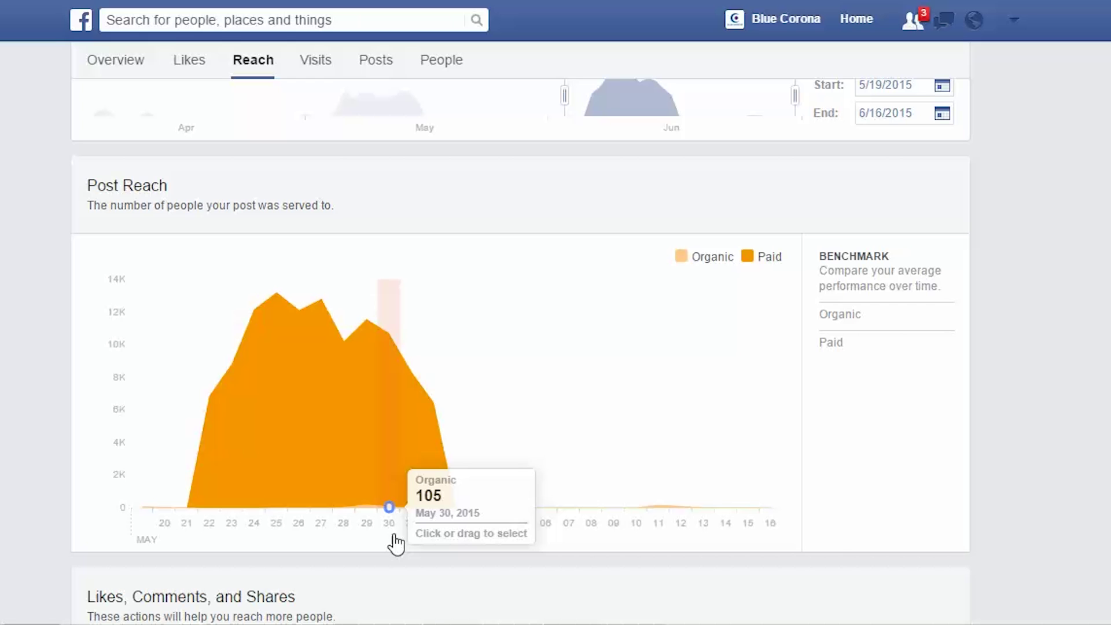
scroll(394, 535, "down", 2)
scroll(399, 543, "down", 8)
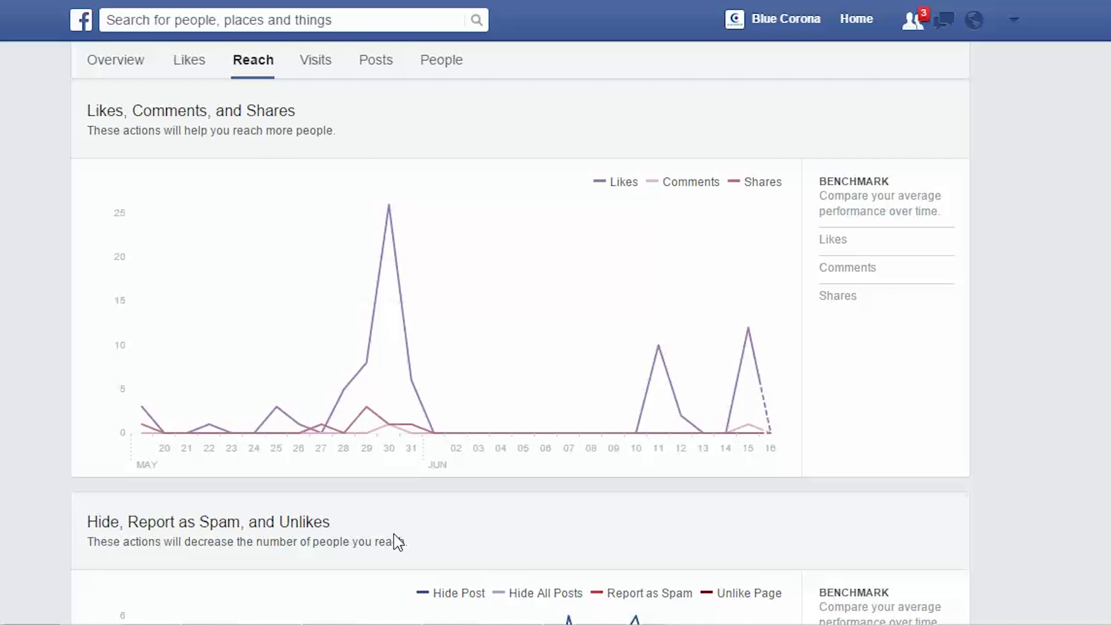
scroll(398, 543, "down", 7)
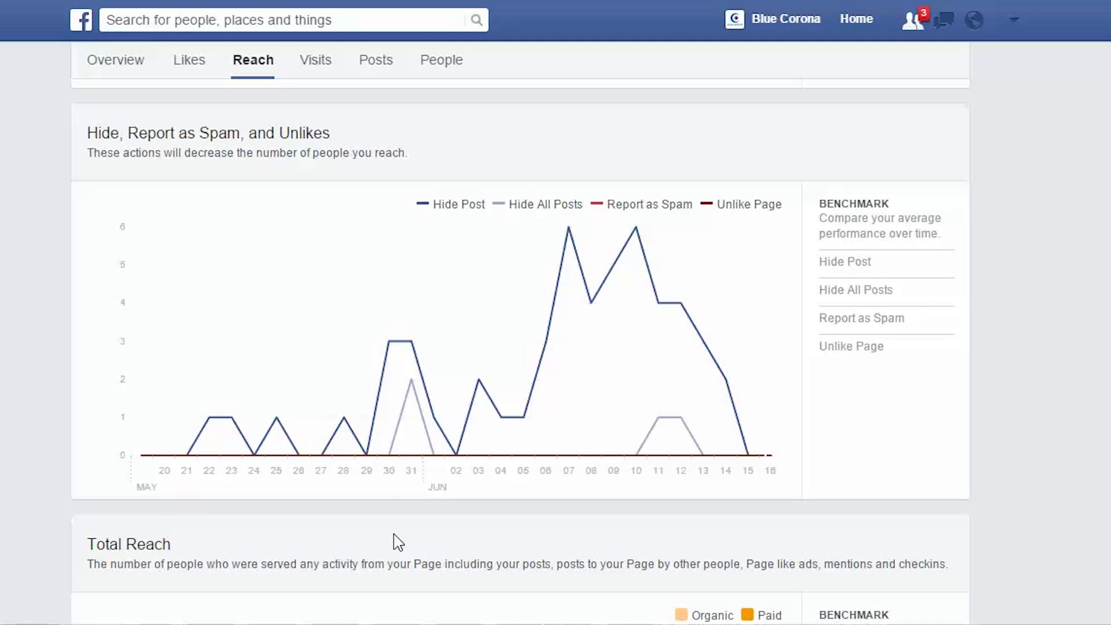
Scroll further to the Total Reach chart comparing organic and paid reach.
scroll(397, 543, "down", 5)
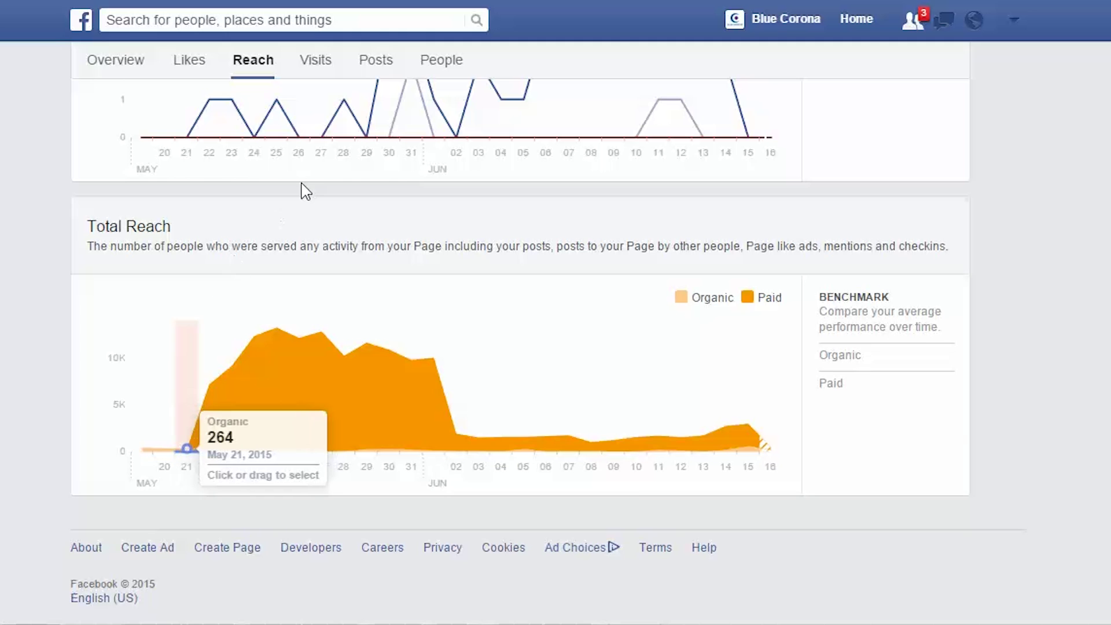
Open the Visits insights and scroll to the External Referrers chart.
left_click(315, 62)
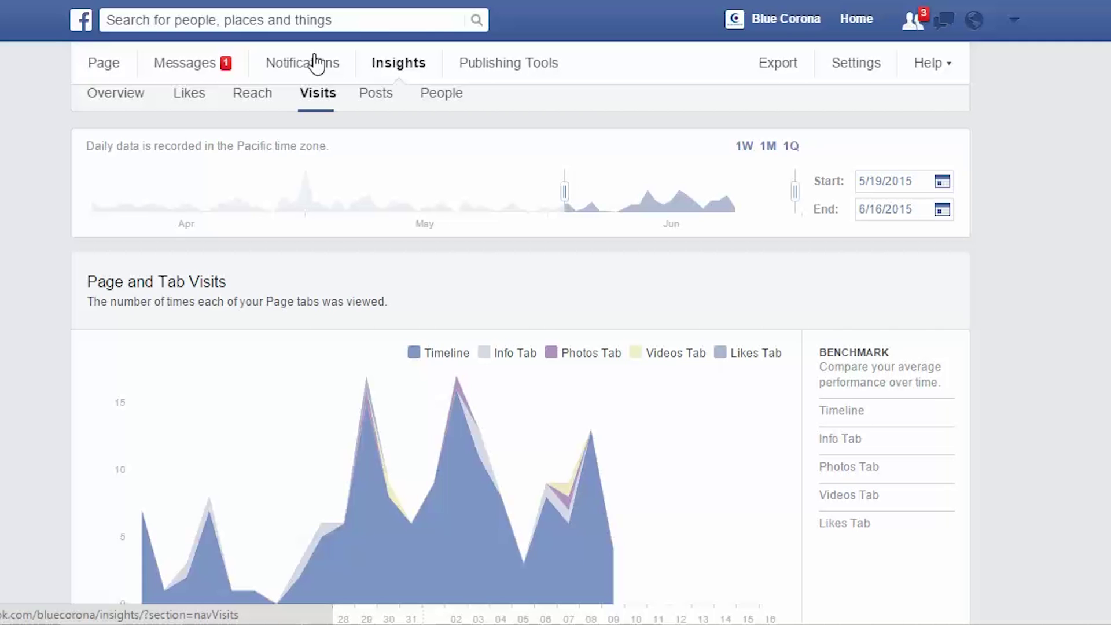
scroll(315, 62, "down", 2)
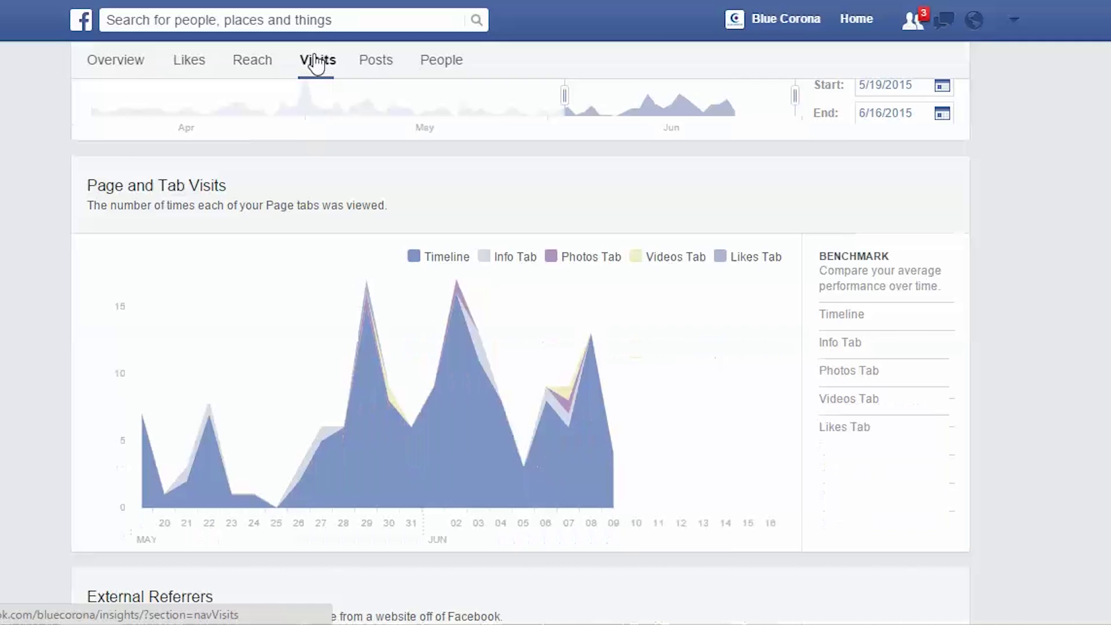
scroll(315, 62, "down", 2)
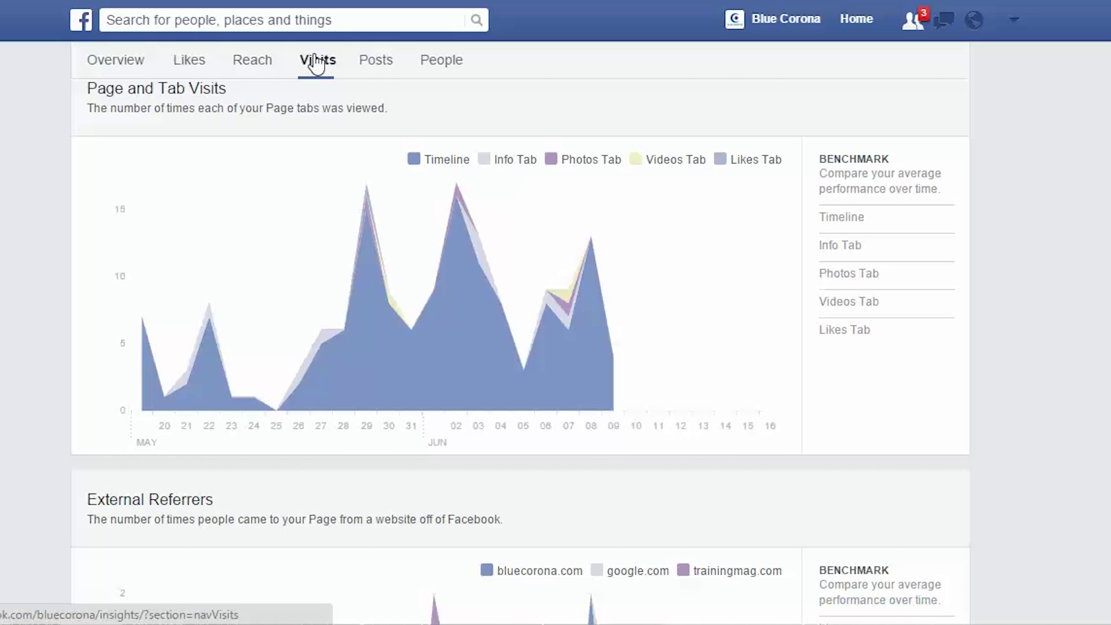
scroll(316, 63, "down", 6)
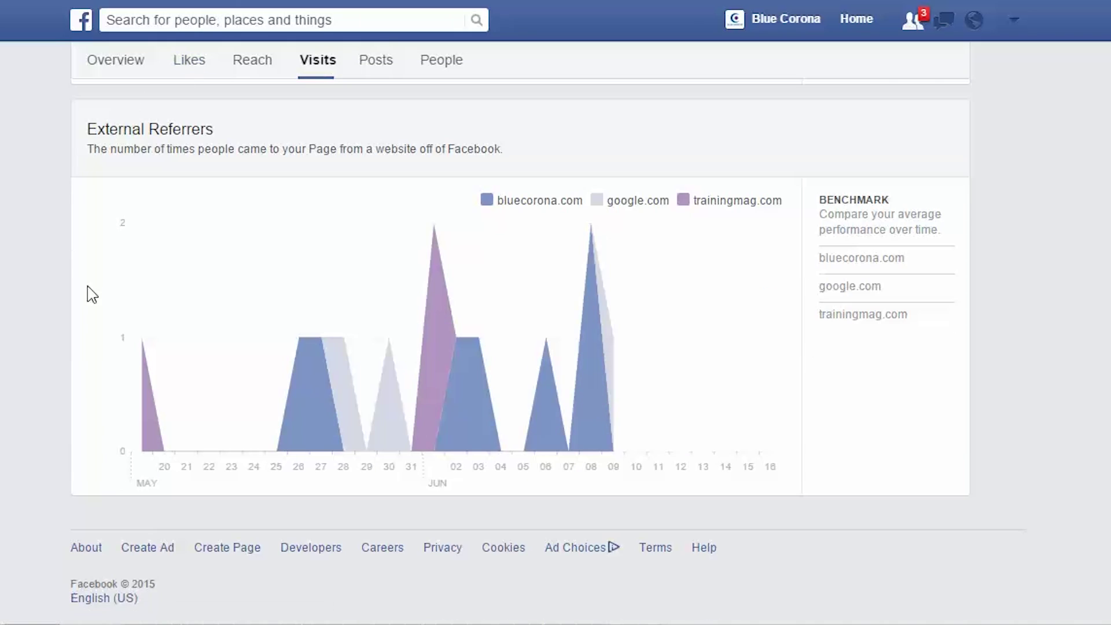
Switch to the Posts insights showing When Your Fans Are Online.
mouse_move(152, 335)
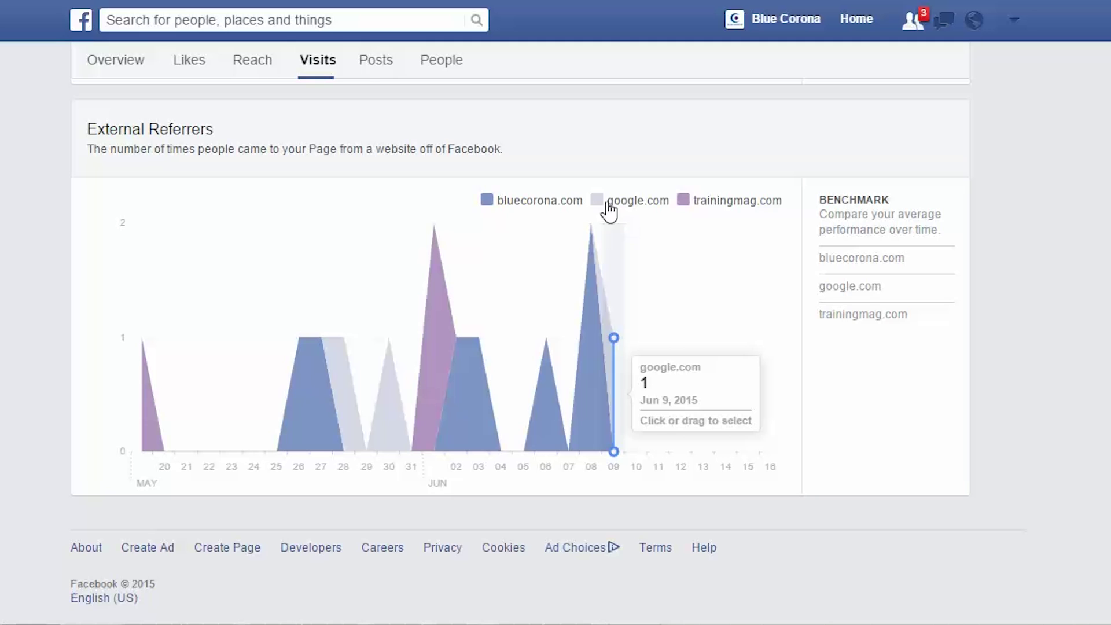
left_click(370, 65)
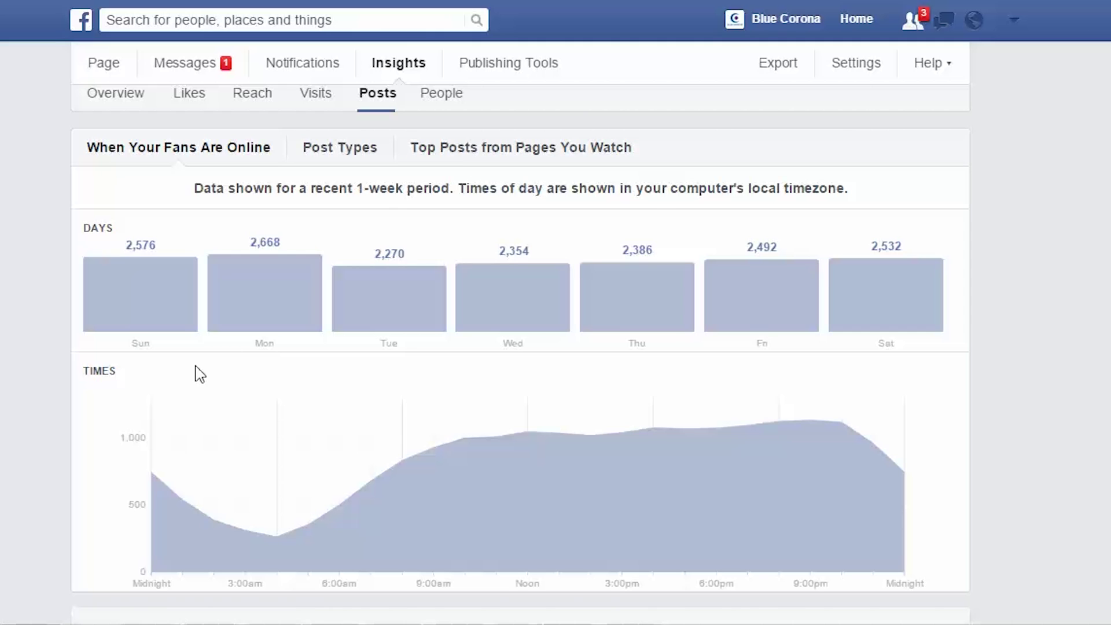
Scroll down to the All Posts Published table for March 19–June 16, 2015.
scroll(200, 375, "down", 10)
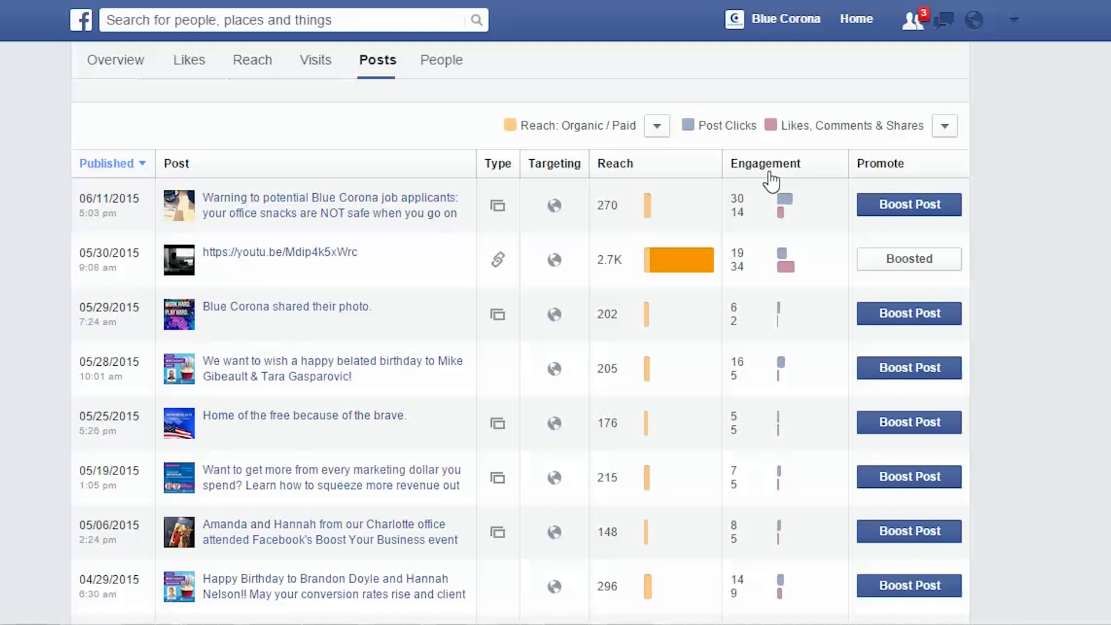
Scroll past the posts table, then back up to the fans-online days and times charts.
scroll(752, 194, "down", 3)
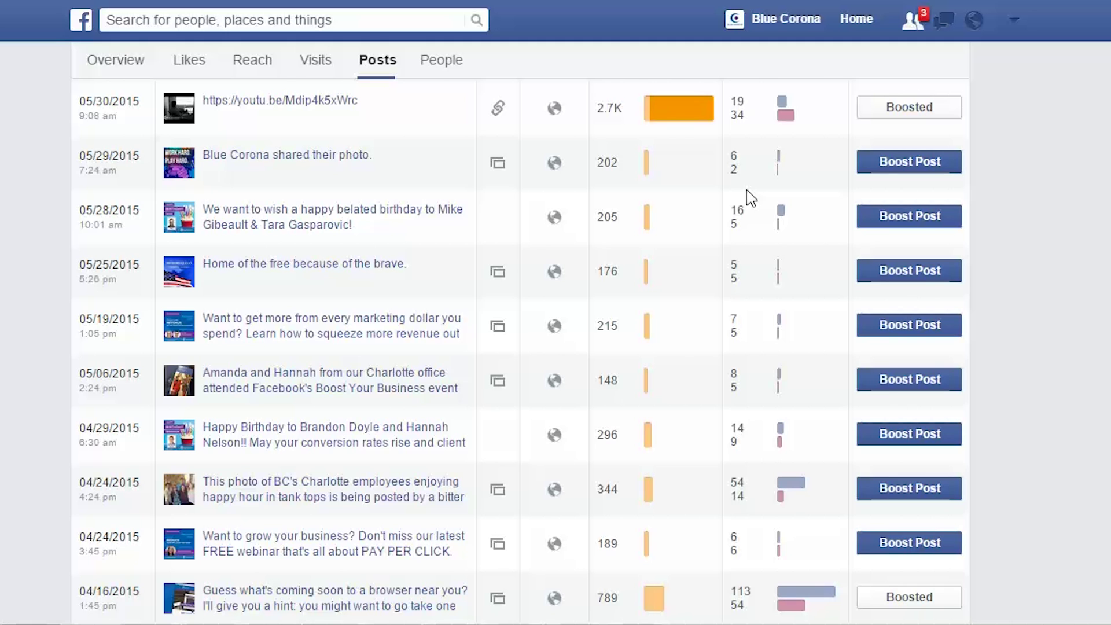
scroll(751, 196, "up", 10)
scroll(750, 197, "up", 5)
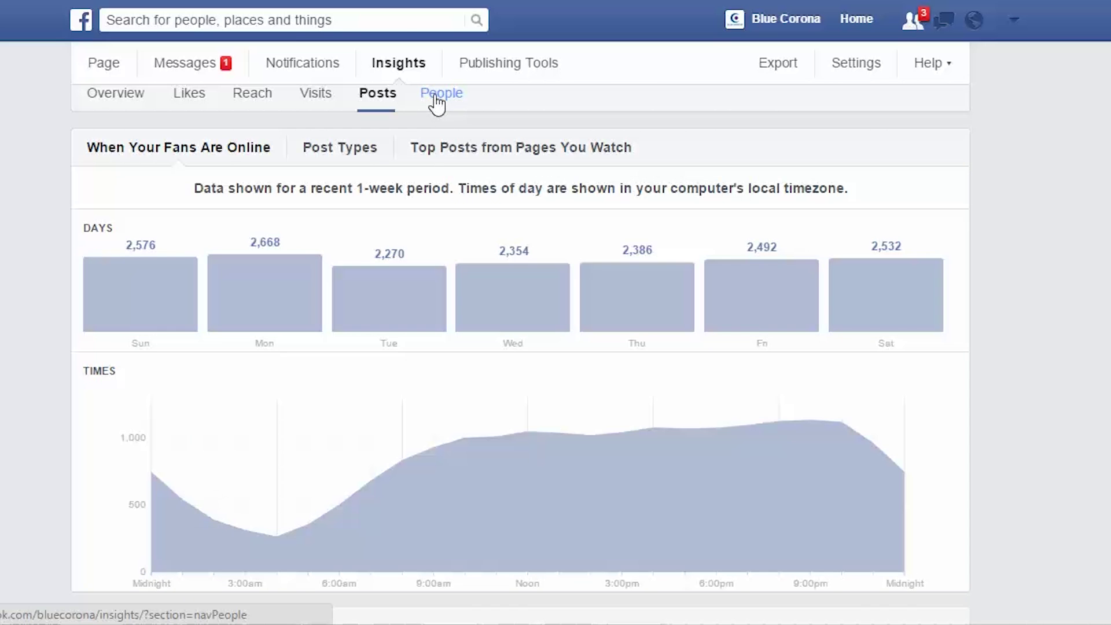
Open the People insights and scroll through the Your Fans gender and age breakdown.
left_click(435, 103)
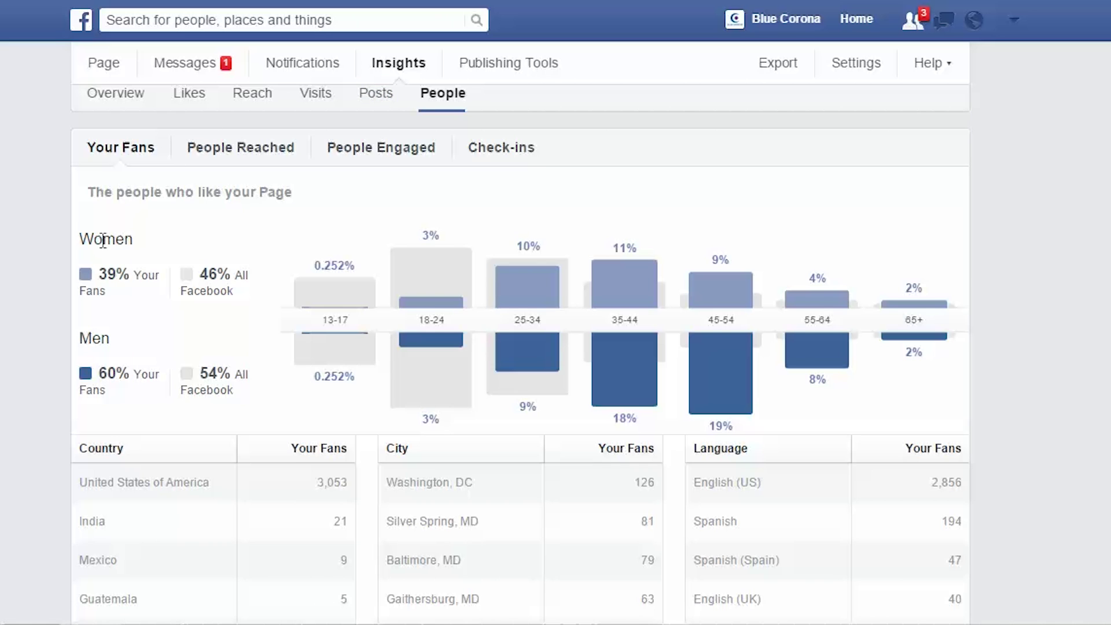
scroll(131, 262, "down", 1)
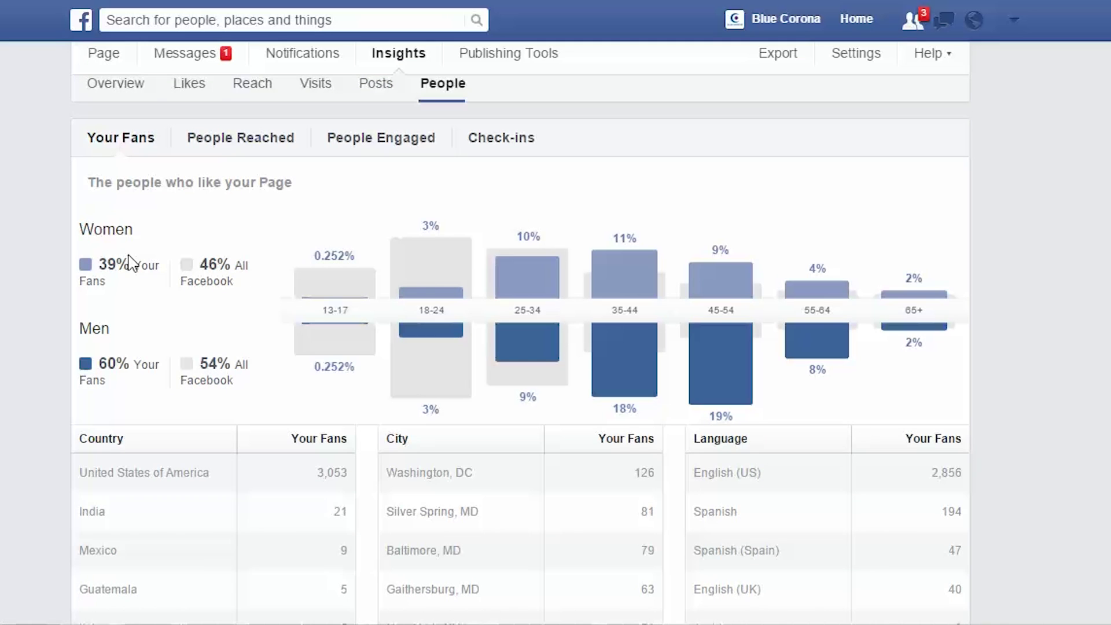
Show the People Reached demographics for the Blue Corona page.
left_click(239, 143)
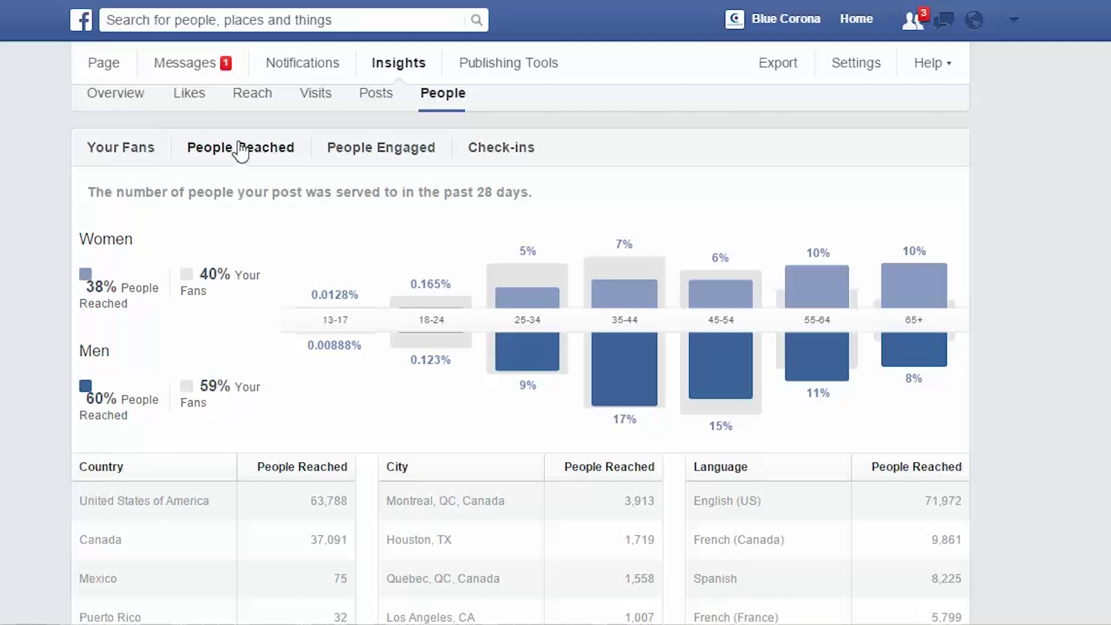
Switch to the People Engaged demographics for the Blue Corona page.
left_click(350, 158)
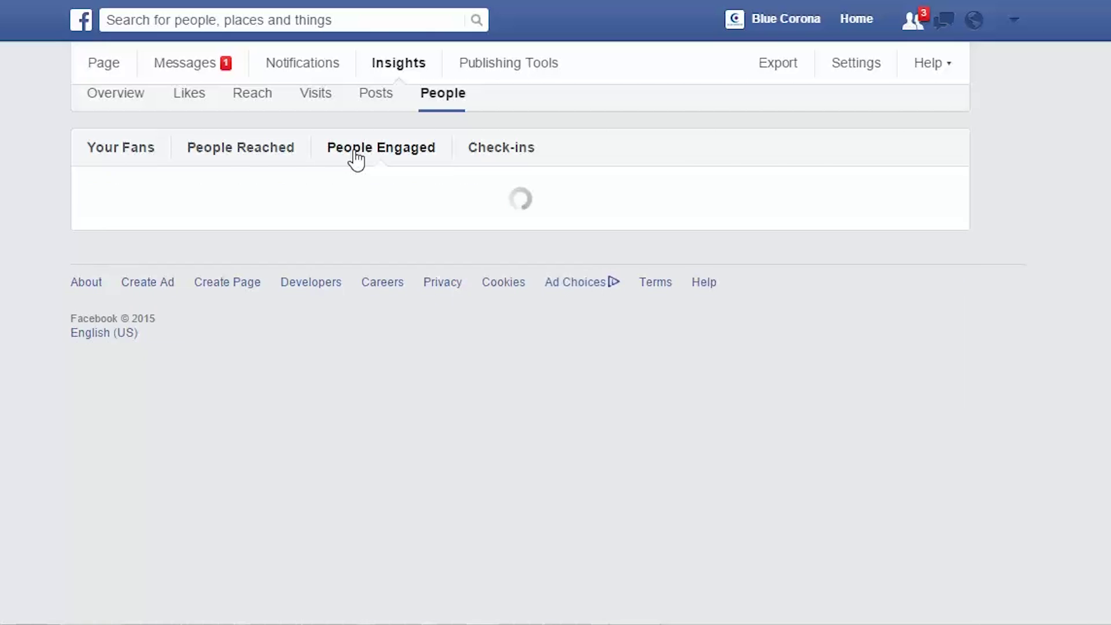